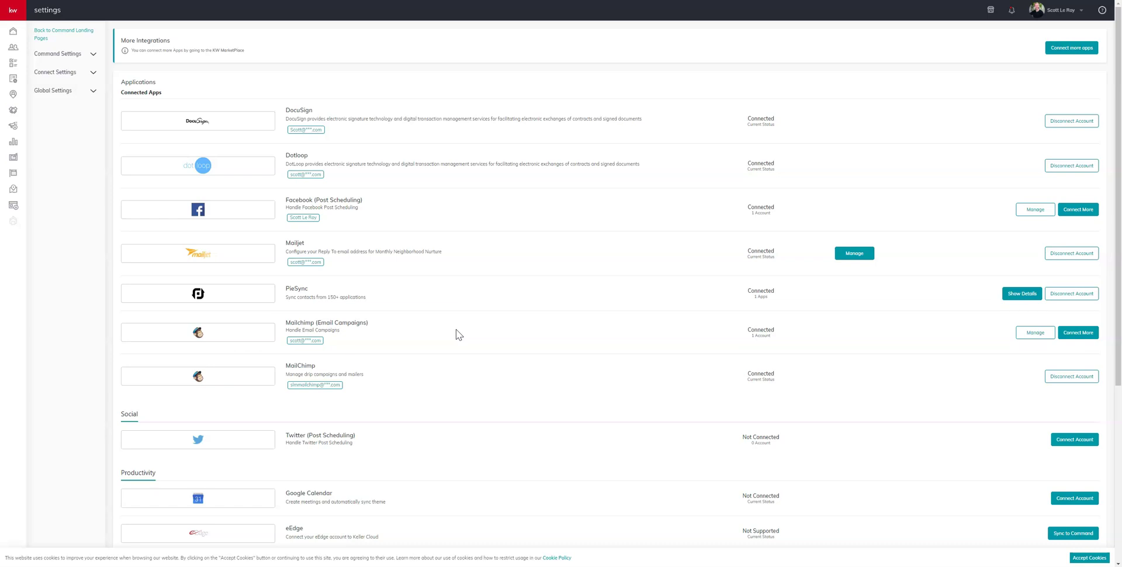
Open the Agent Site Pages list under Sites and create a new page displayed on the agent site.
click(15, 211)
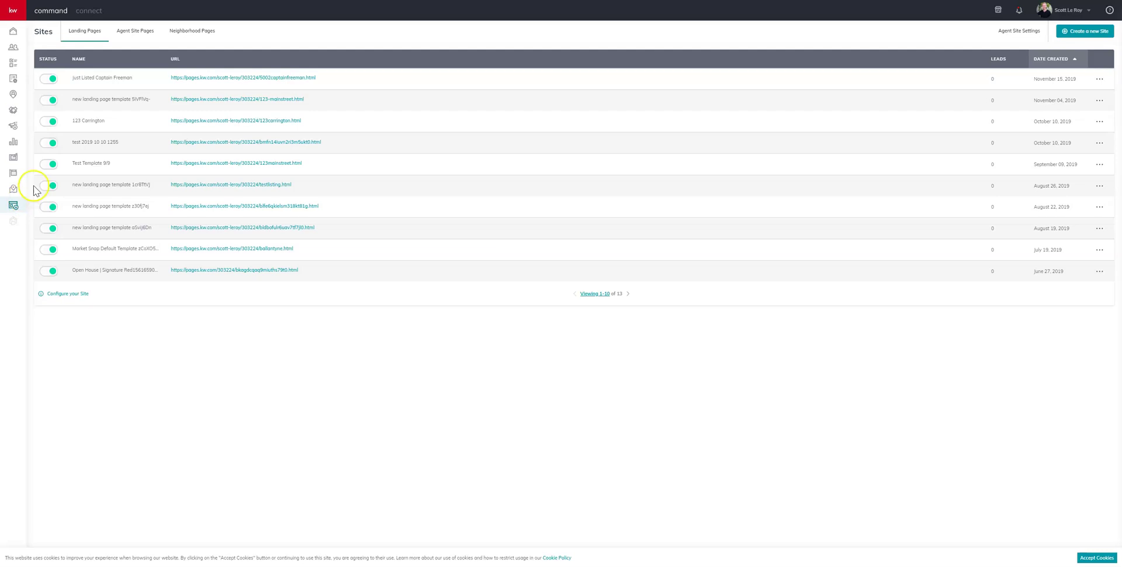
click(148, 38)
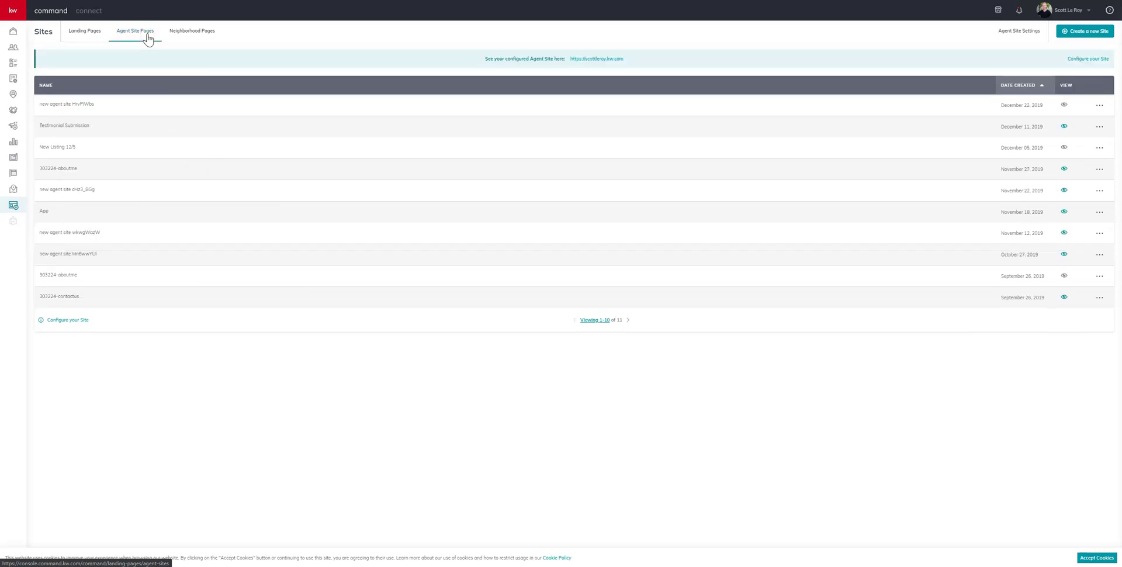
click(1086, 38)
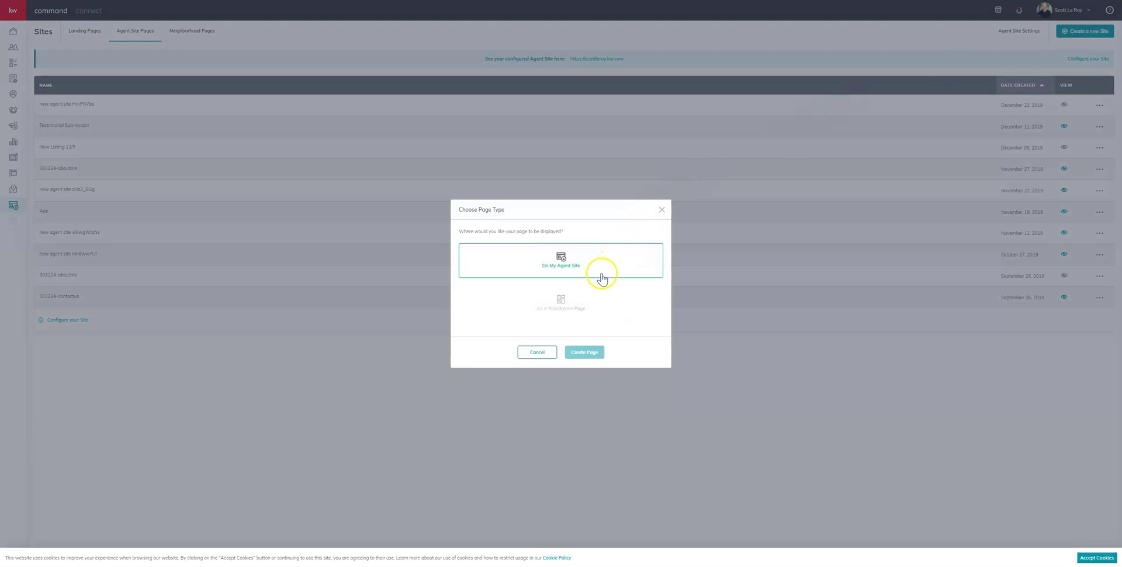
click(593, 296)
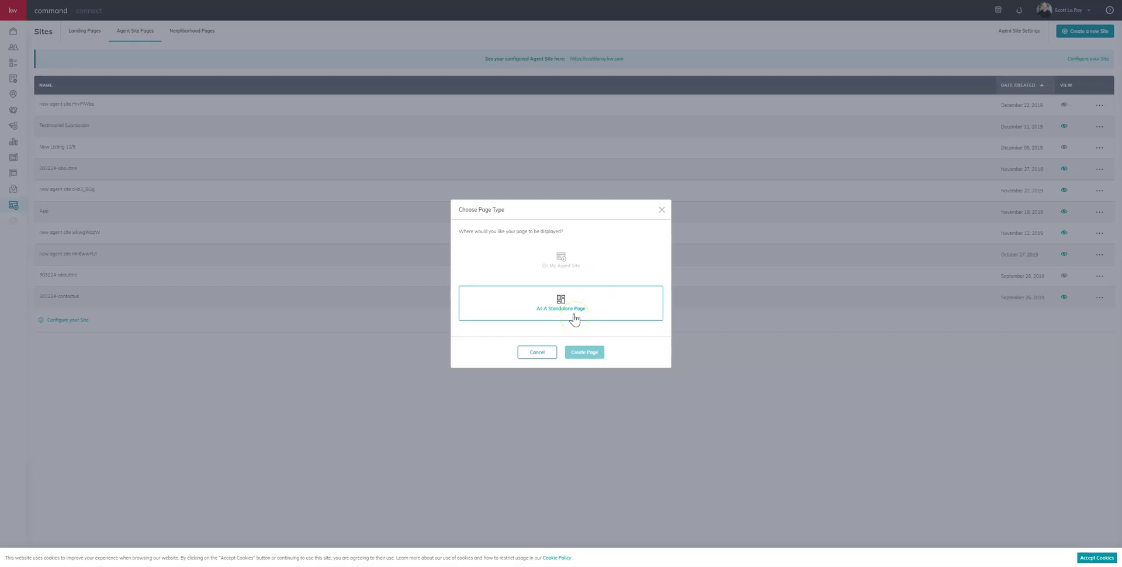
click(587, 268)
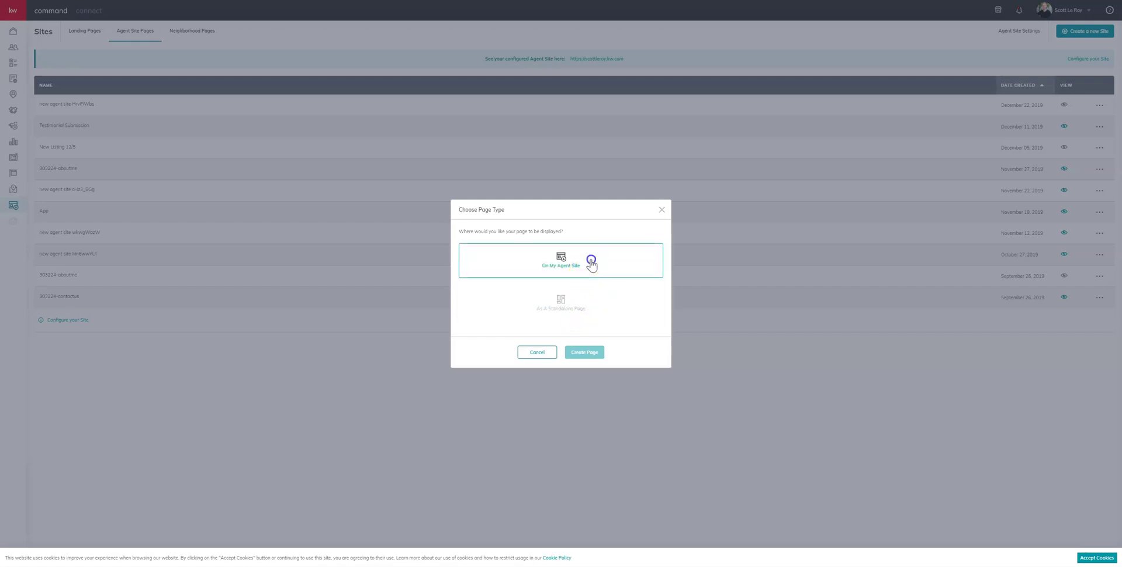
click(586, 353)
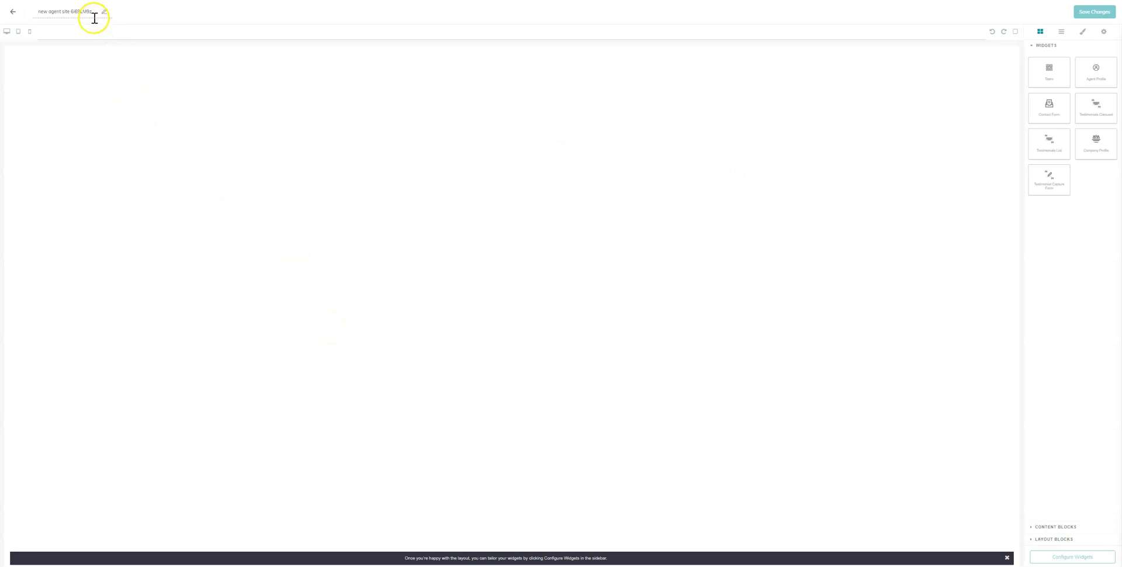
Name the new page "Testimonials Page".
click(88, 13)
text(t)
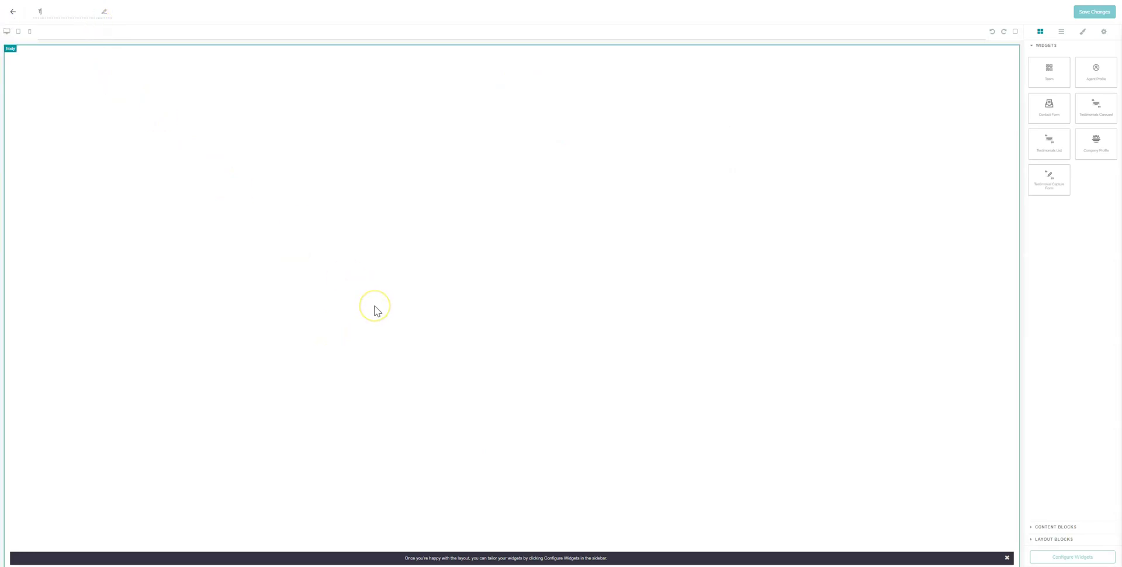
text(estimonials Page)
click(446, 286)
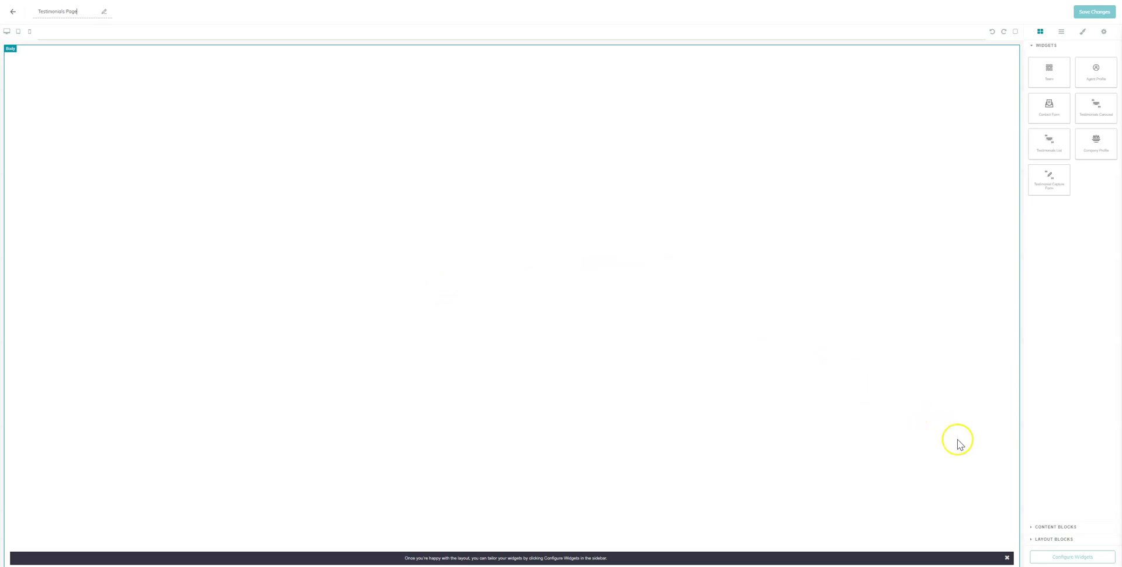
Add a 1/3 Section layout block at the top of the blank page body.
click(1040, 540)
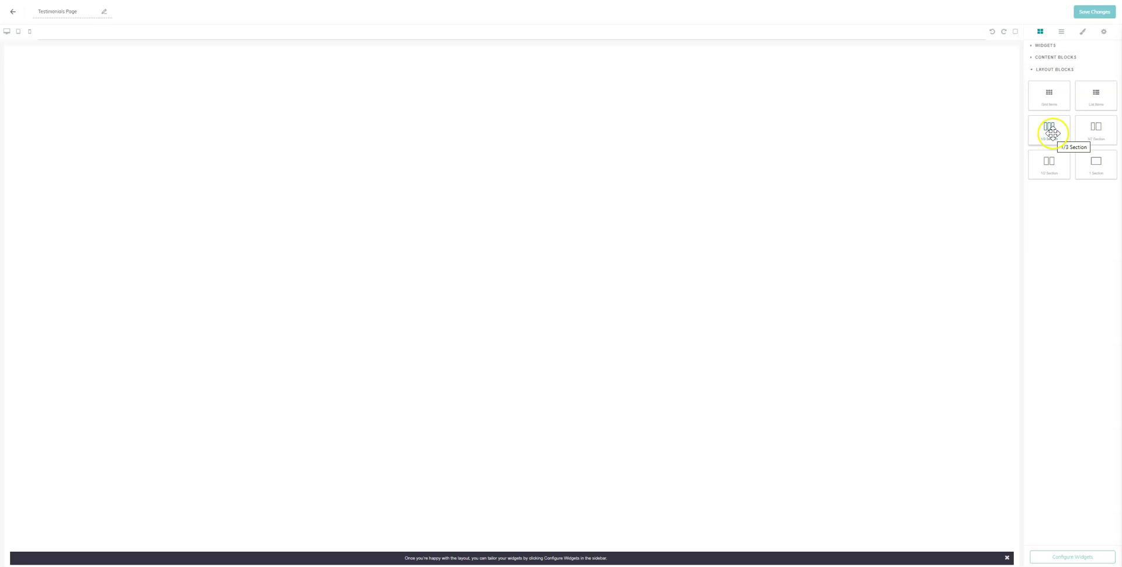
drag(1053, 134, 509, 94)
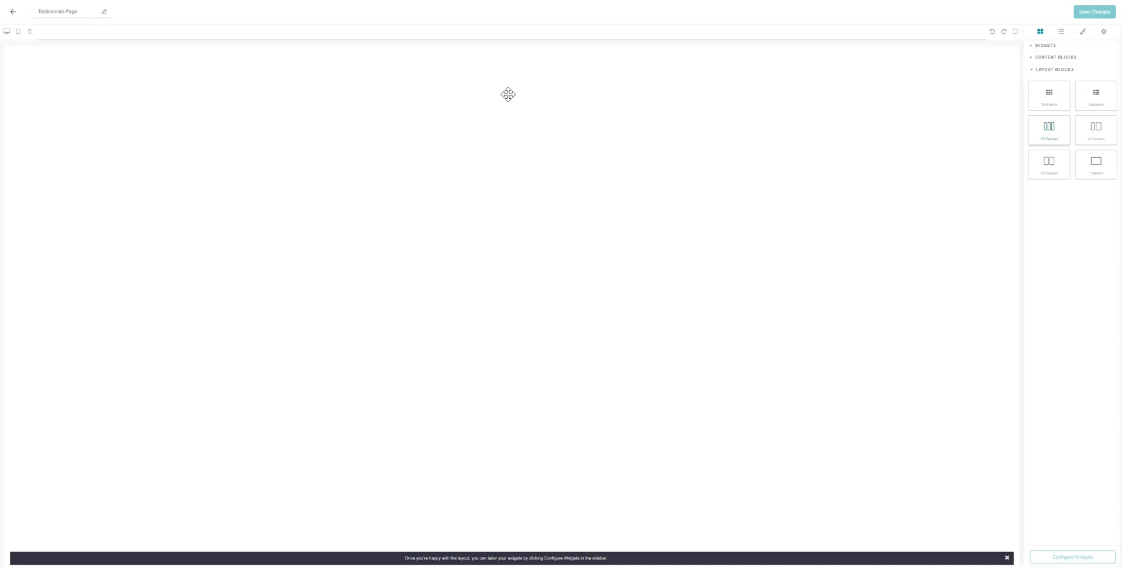
click(509, 95)
click(530, 93)
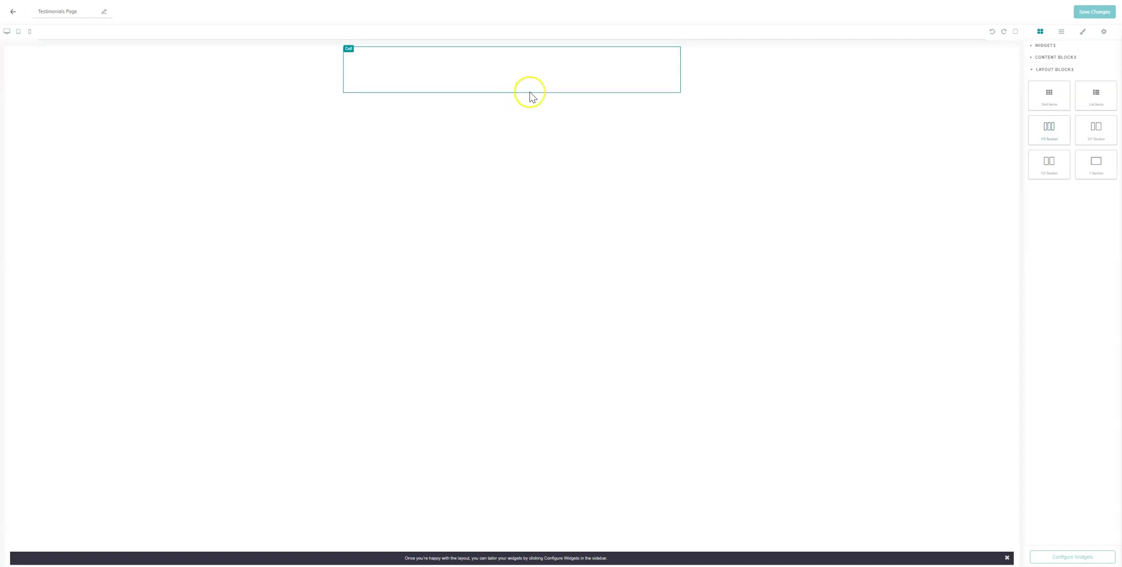
click(520, 119)
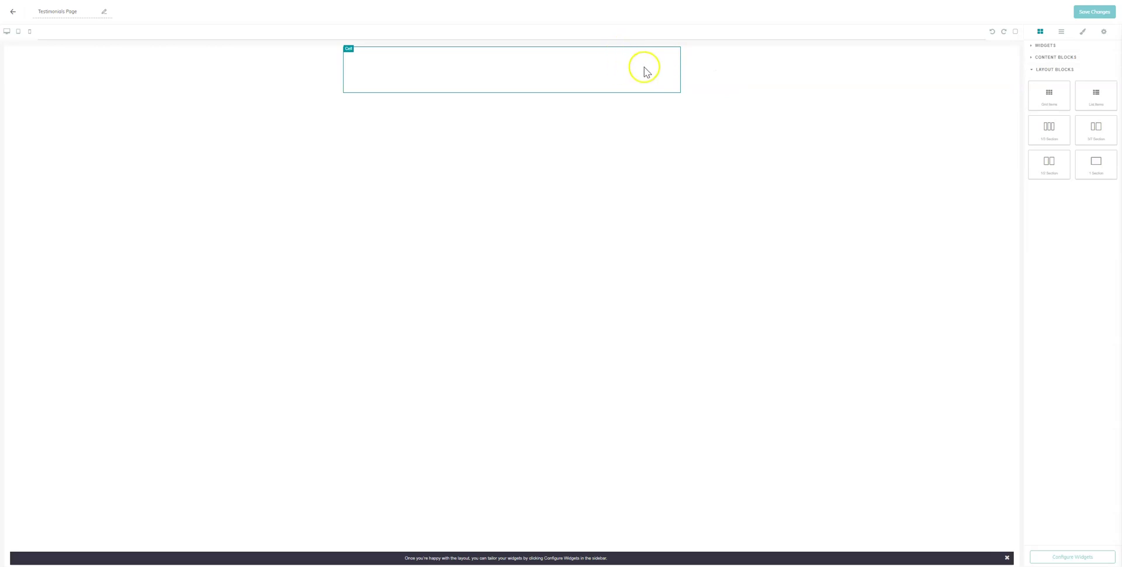
Insert a Text content block into the middle cell of the three-column section.
click(1042, 59)
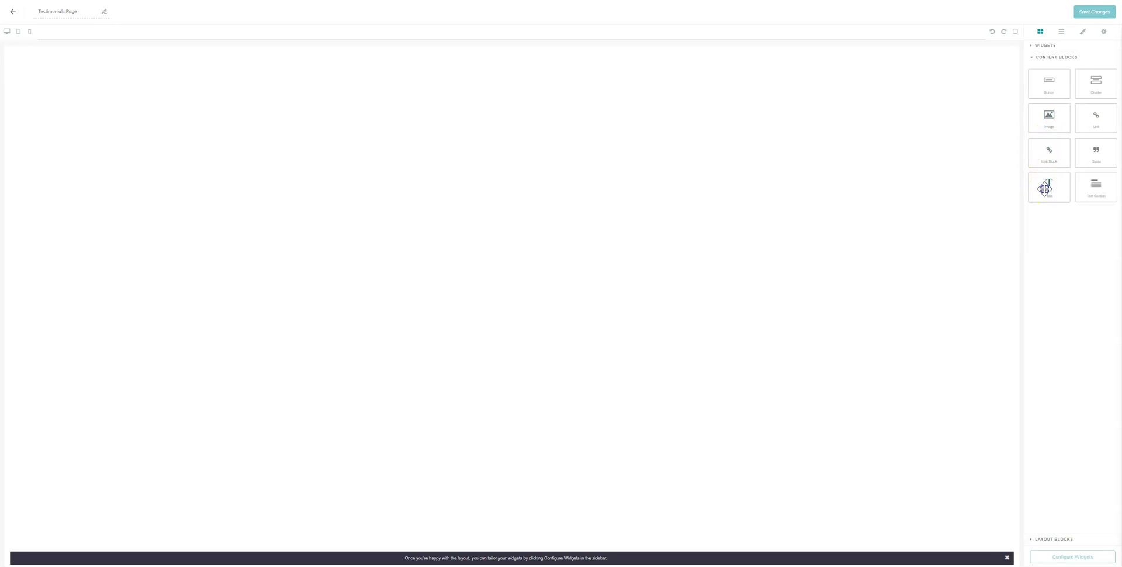
drag(1045, 188, 499, 67)
click(400, 55)
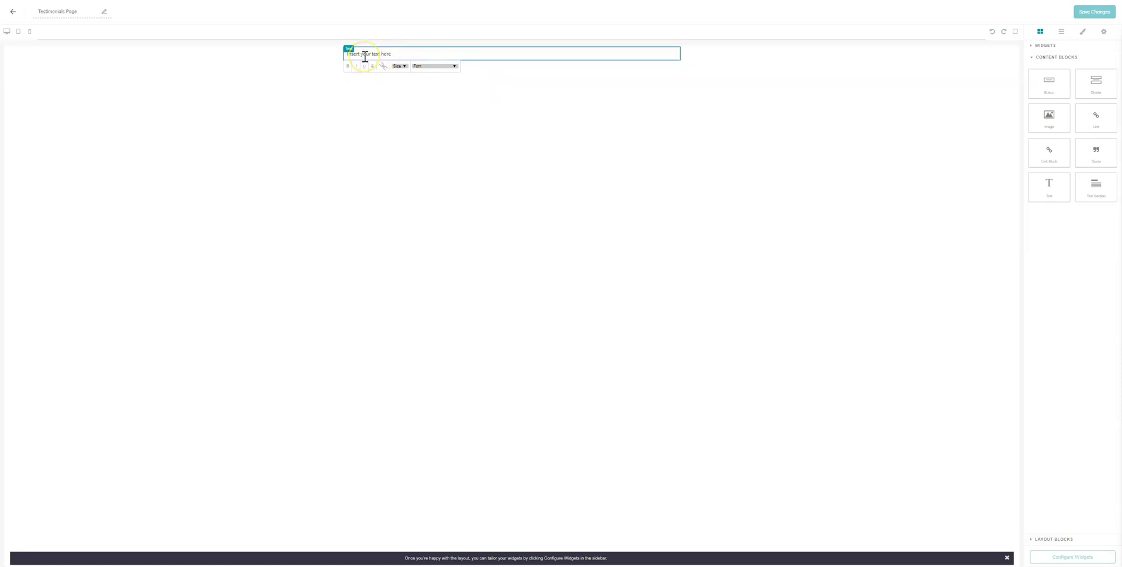
click(465, 131)
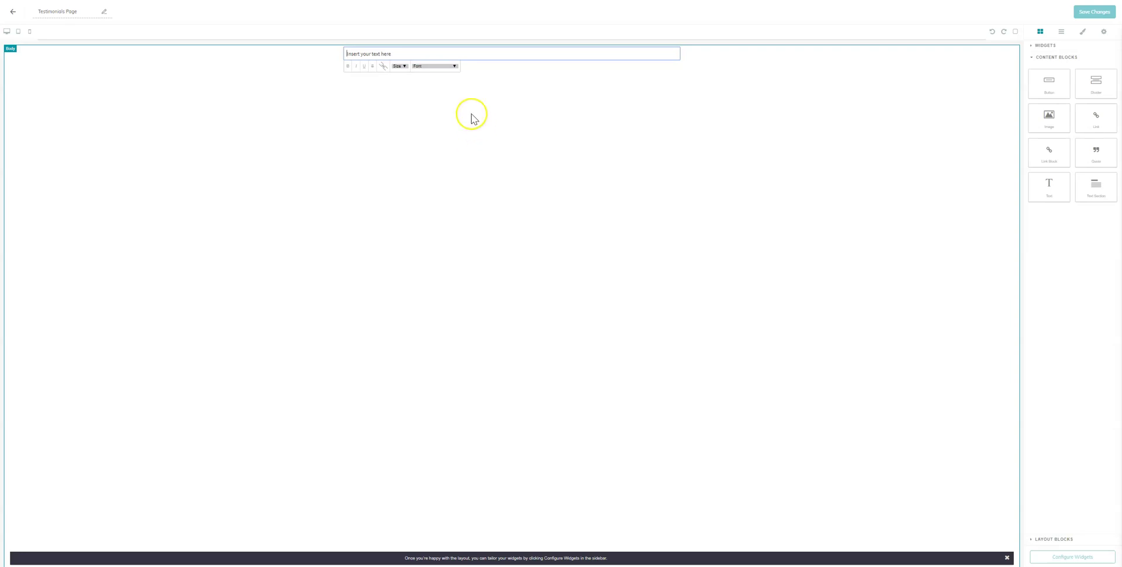
Replace the placeholder text with the testimonial "Awesome job!" in quotation marks and "Happy Customer" on a new line.
drag(396, 53, 264, 64)
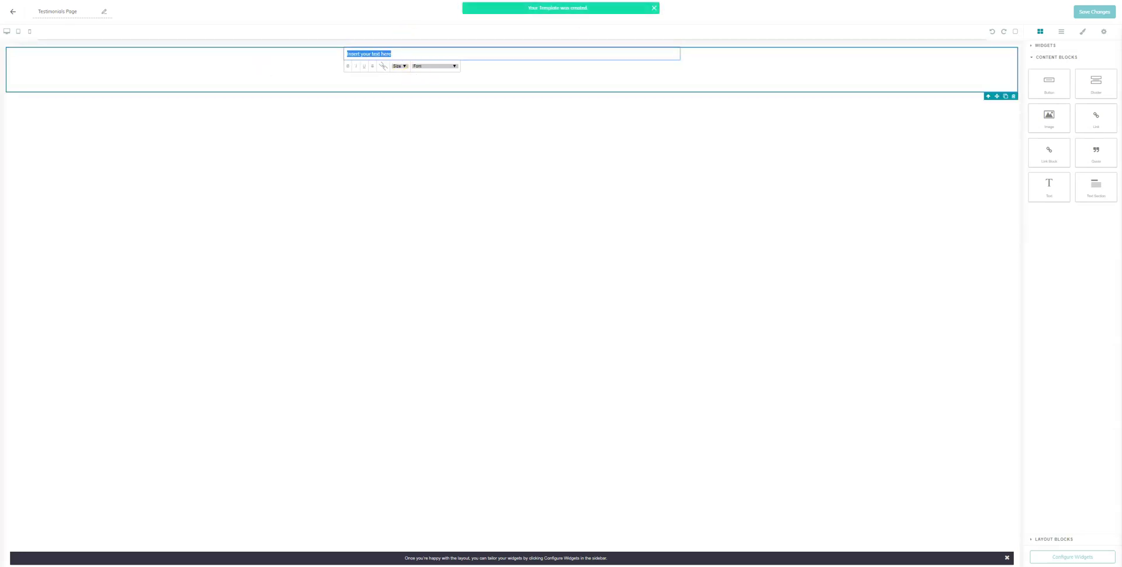
key(BackSpace)
text("Awesome job)
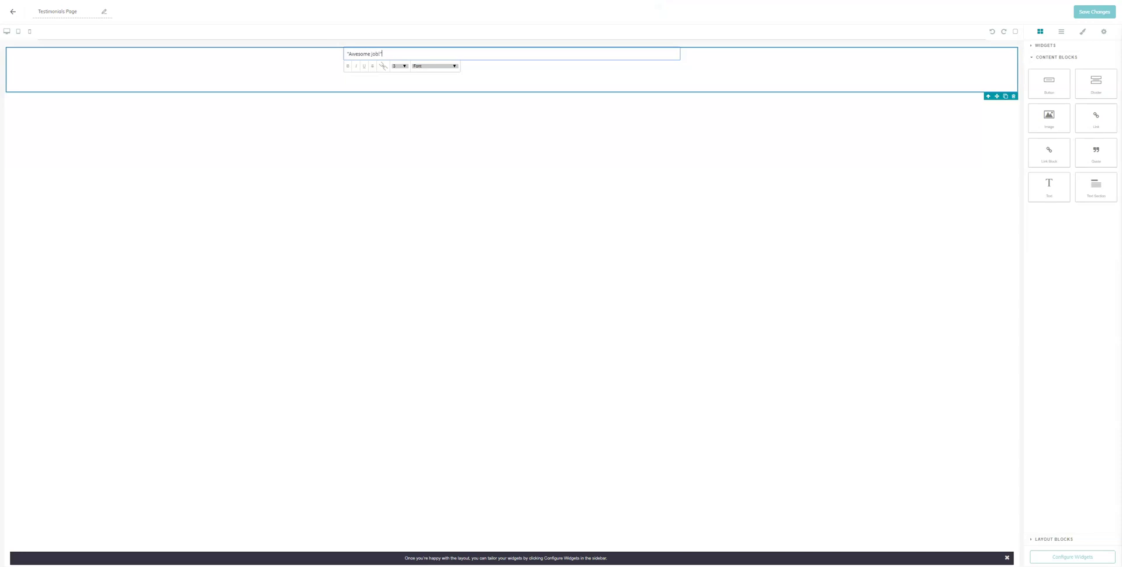
text(!")
key(Return)
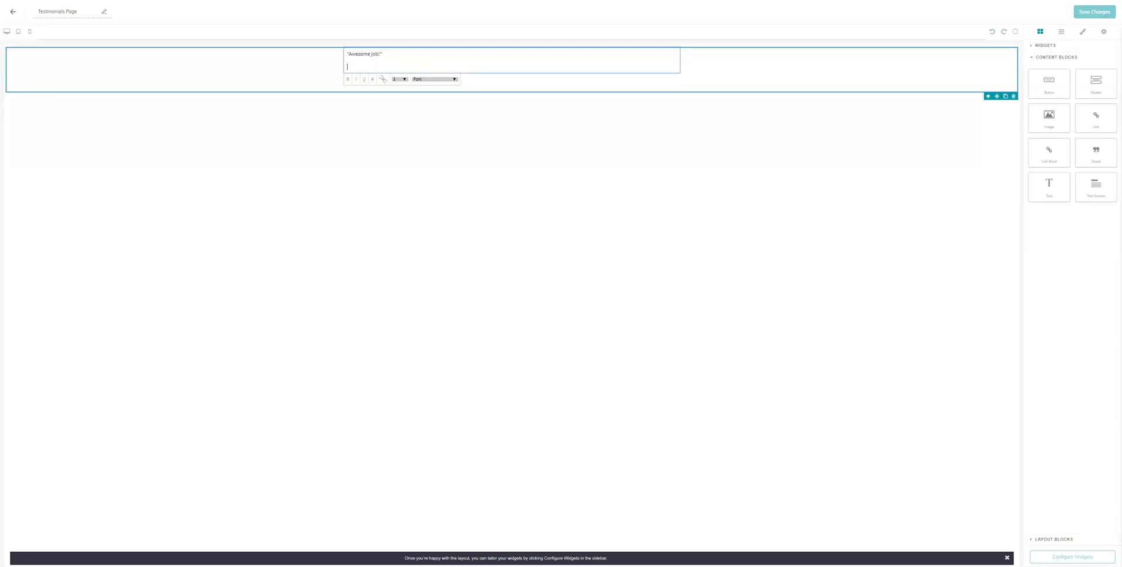
text(Happy Customer)
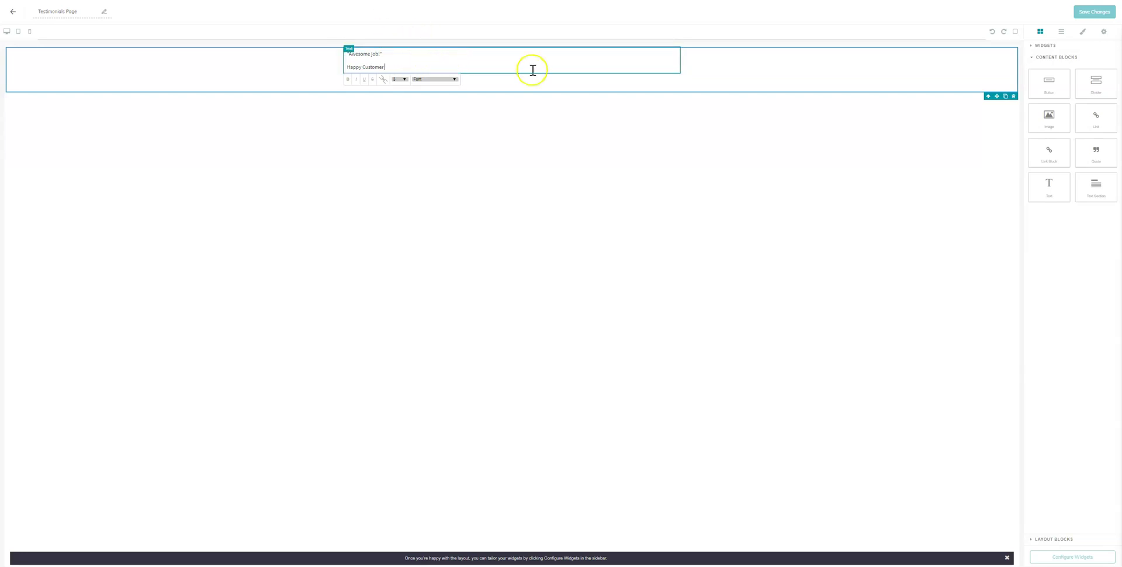
Place a Divider block under the first testimonial, inside the middle cell.
click(1094, 89)
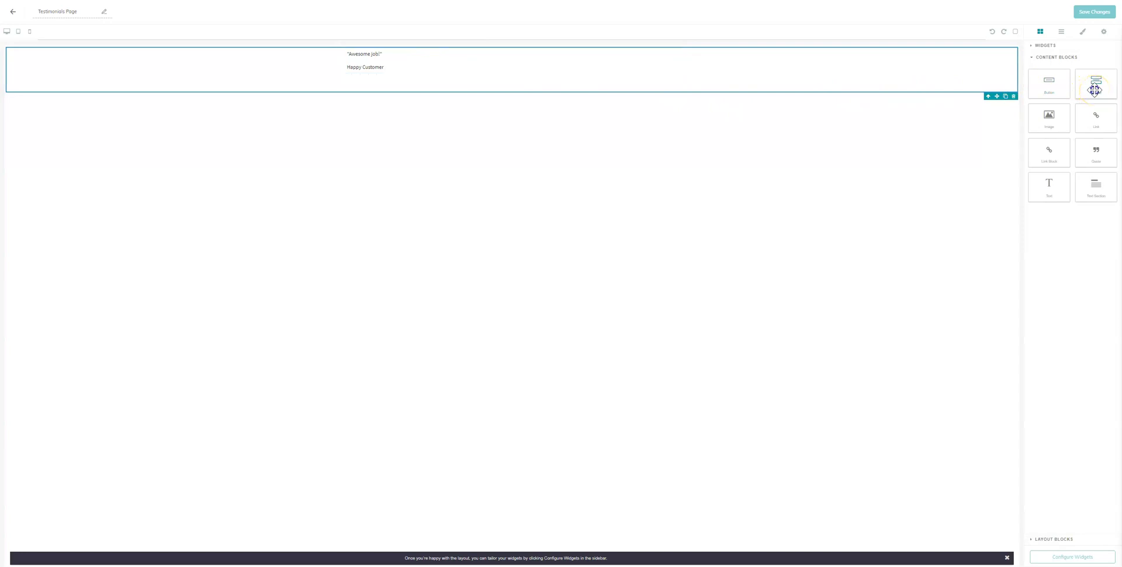
drag(1094, 90, 442, 87)
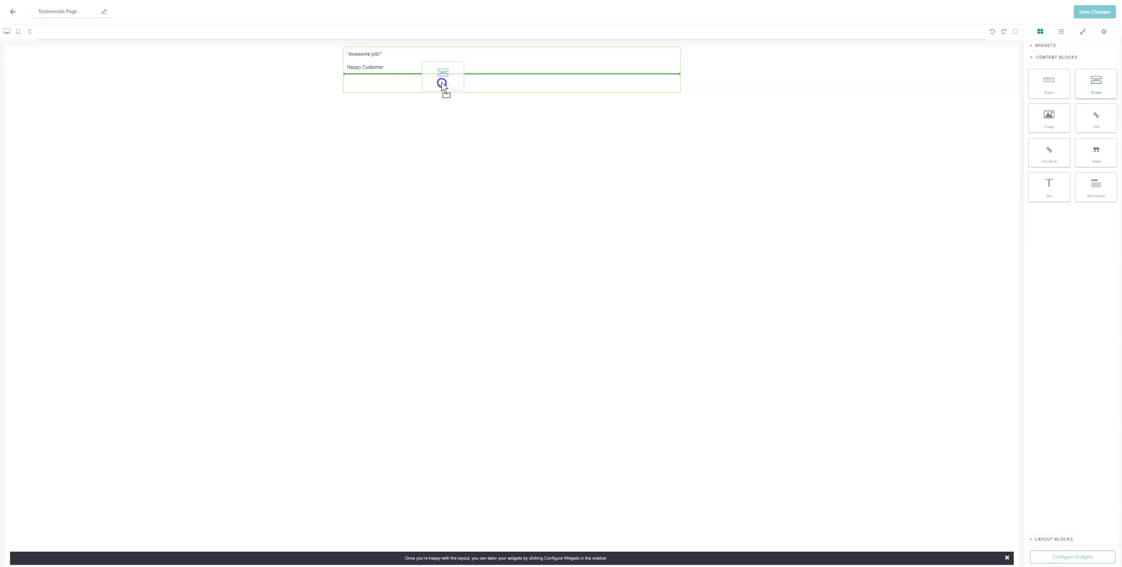
drag(442, 86, 447, 117)
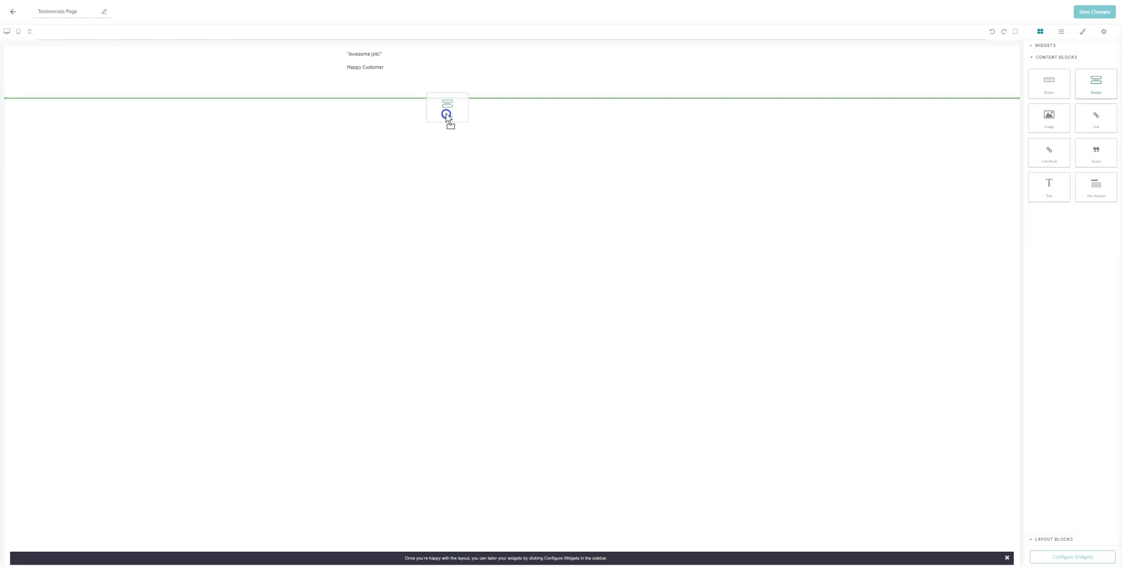
drag(447, 116, 449, 79)
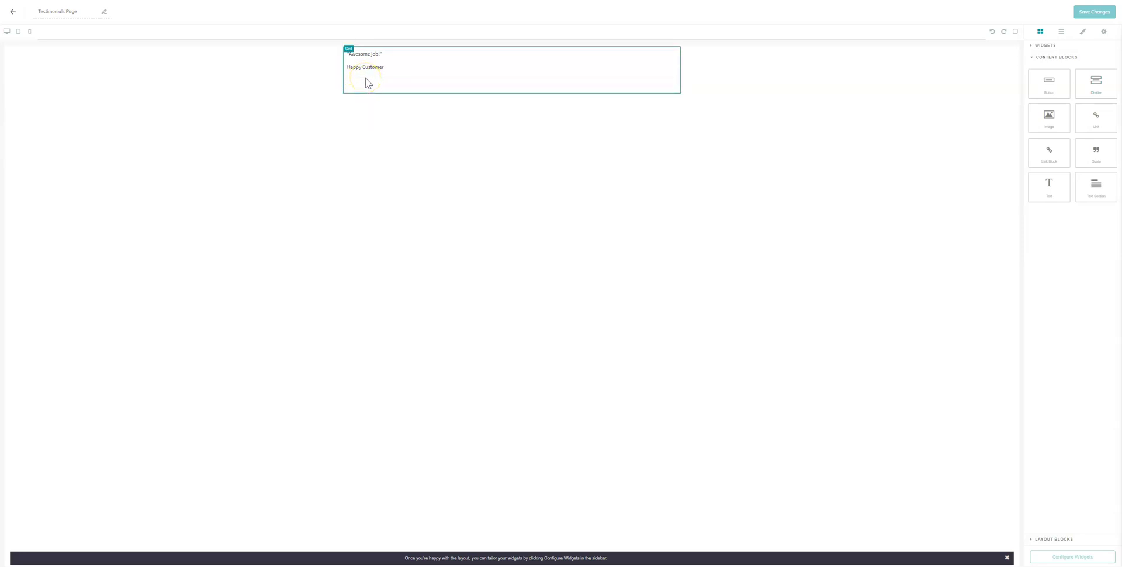
click(384, 88)
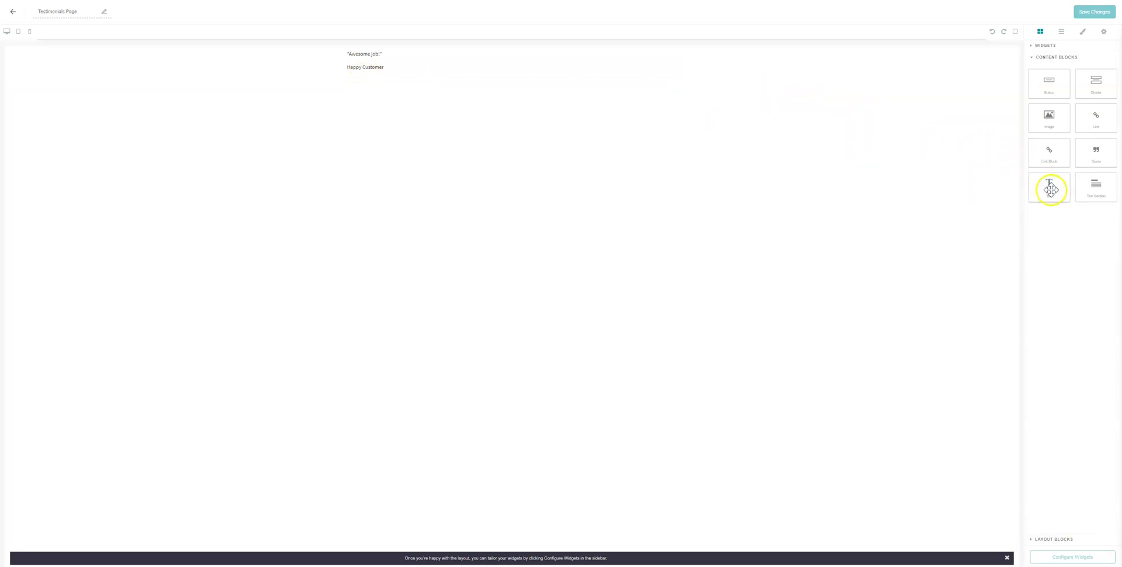
Add a text block below the divider reading "Another testimonial" and "Another Happy Customer" on separate lines, with a second divider beneath it.
drag(1051, 189, 586, 83)
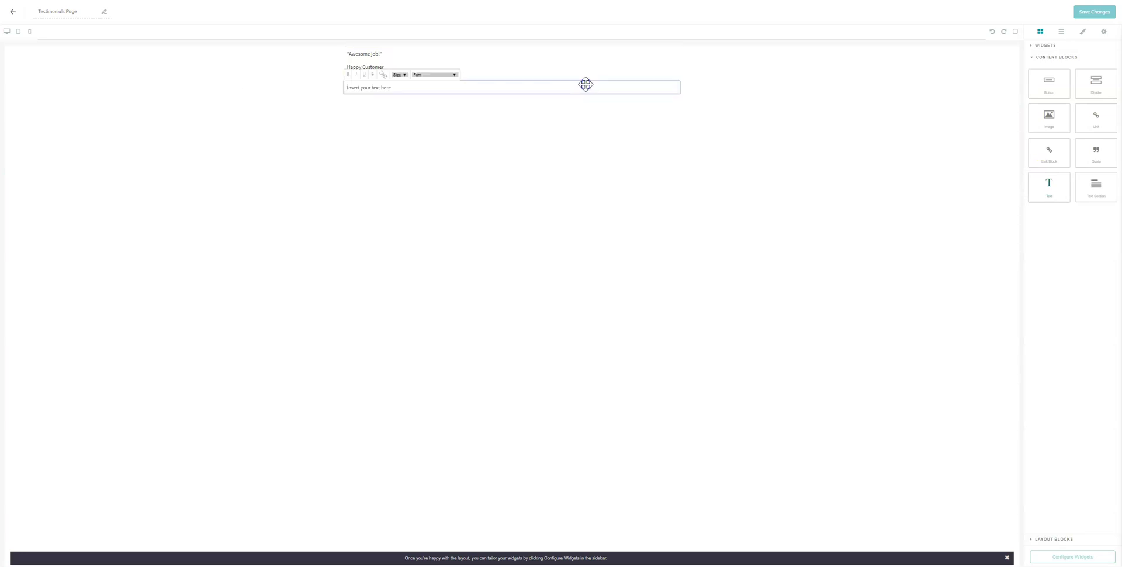
click(413, 110)
double_click(393, 88)
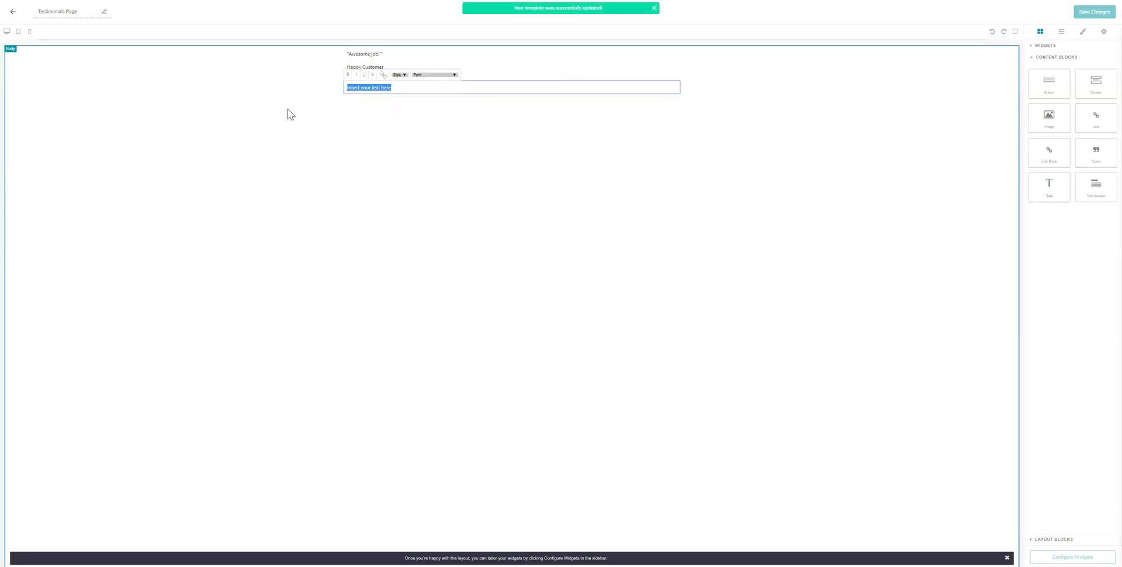
text(Another testimo)
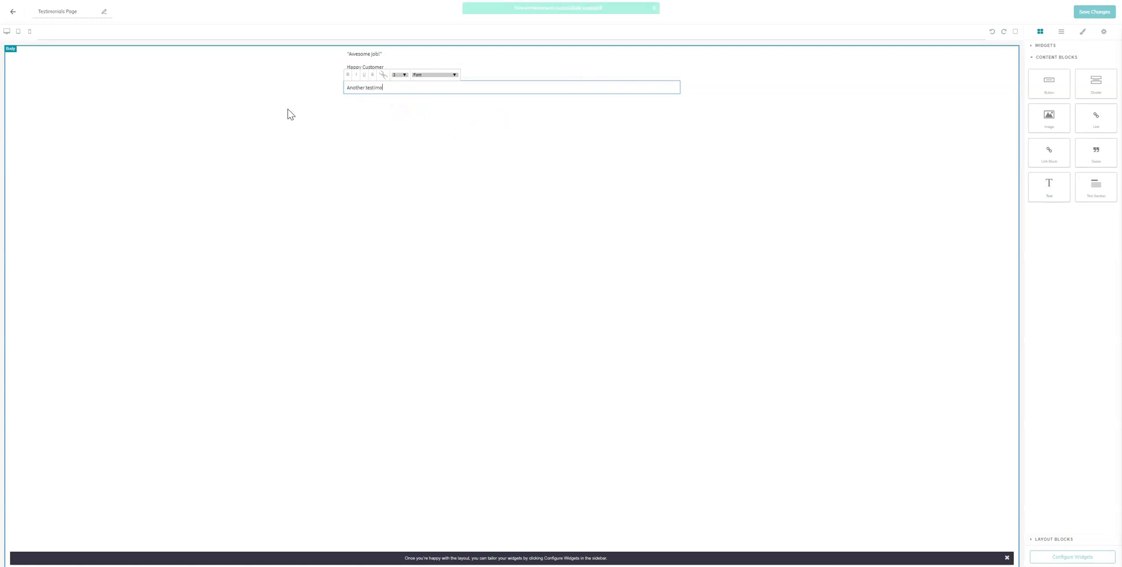
text(nial)
key(Return)
text(An)
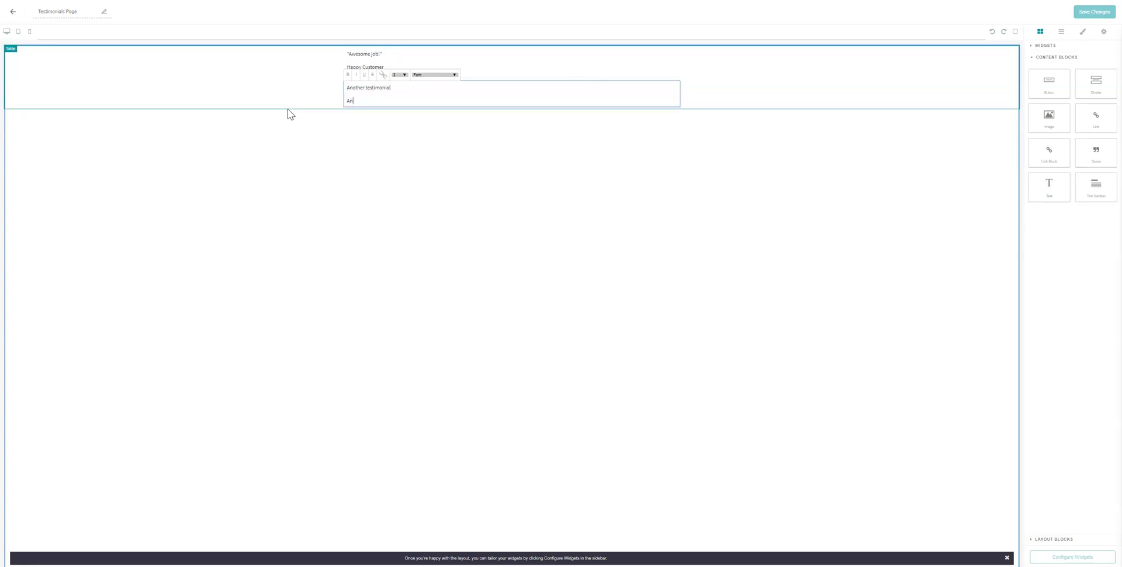
text(other Happy Customer)
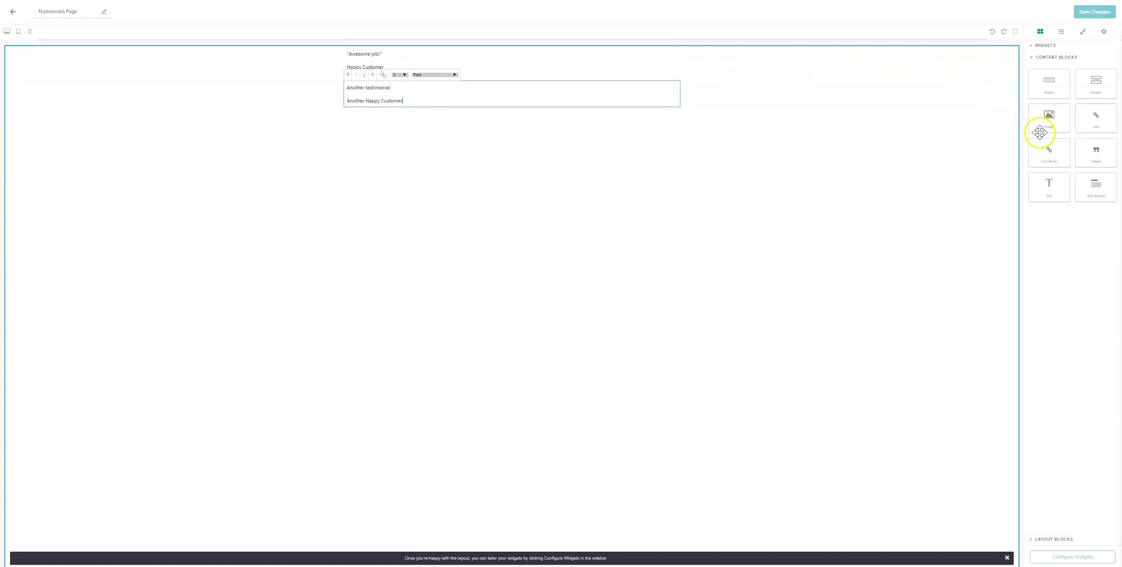
drag(1095, 87, 599, 100)
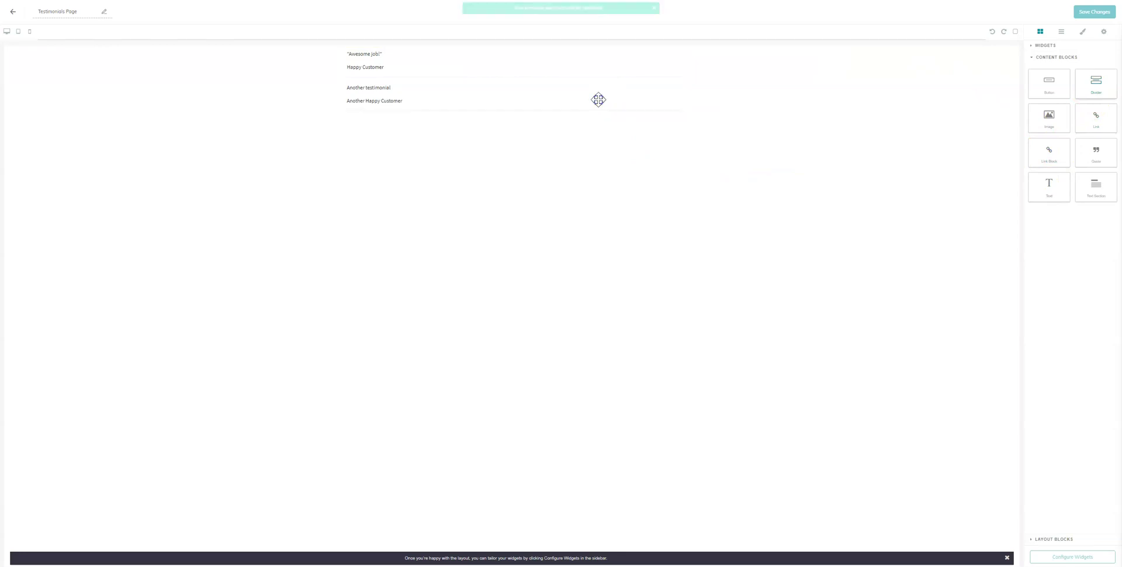
Add a Contact Form widget below the testimonials section and apply its contact configuration with the default settings.
click(1064, 46)
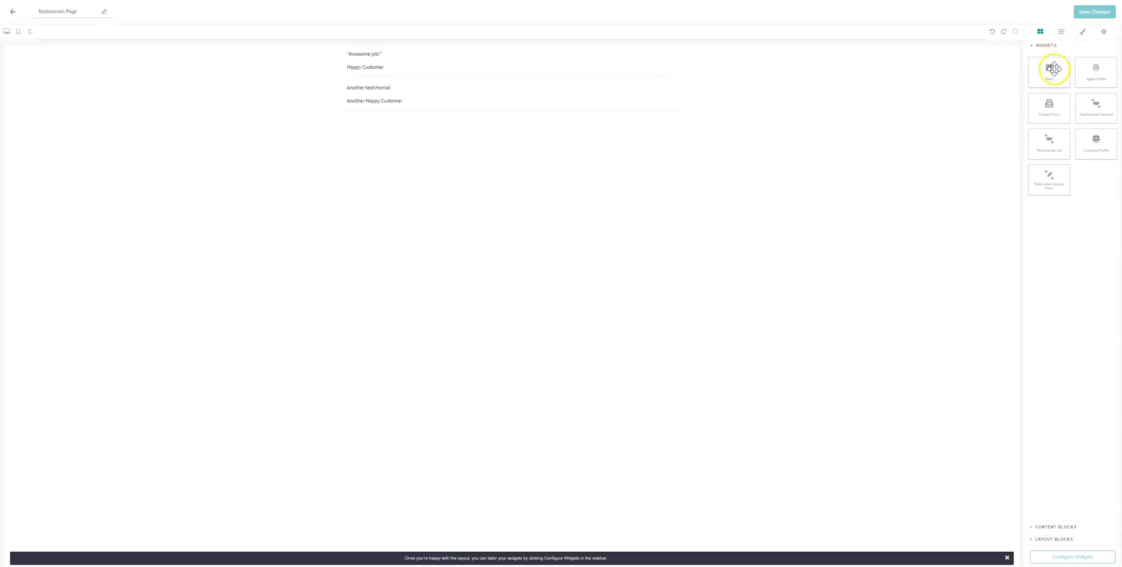
drag(1047, 116, 457, 332)
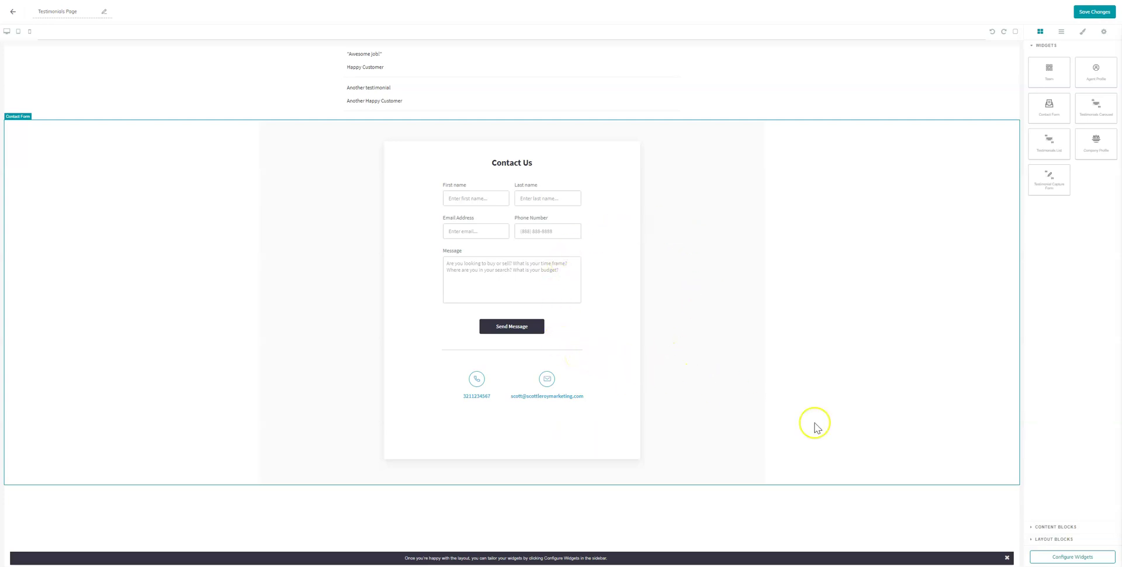
click(1074, 561)
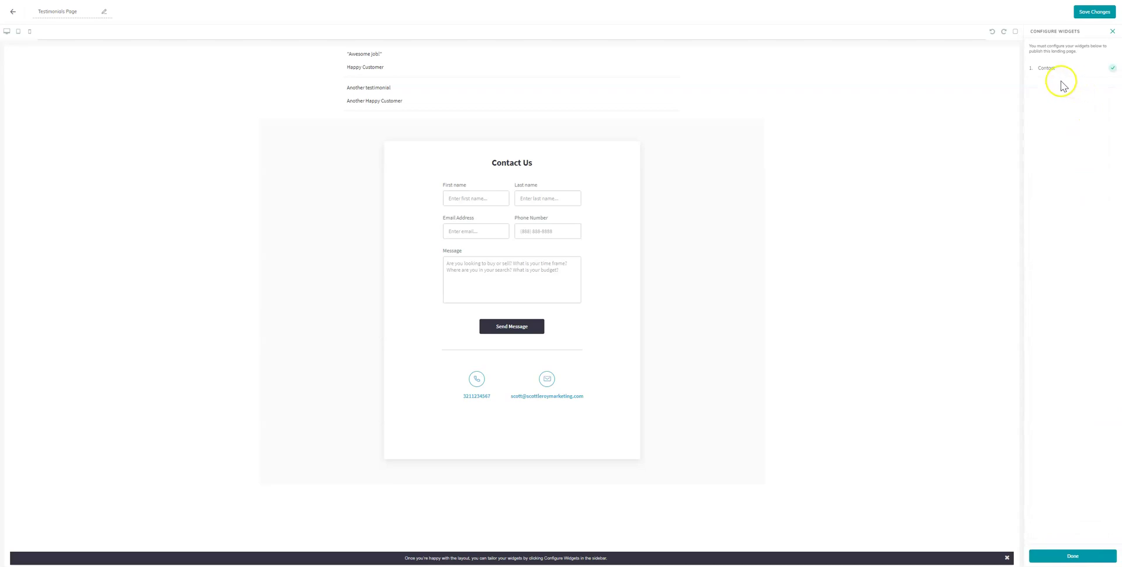
click(1042, 71)
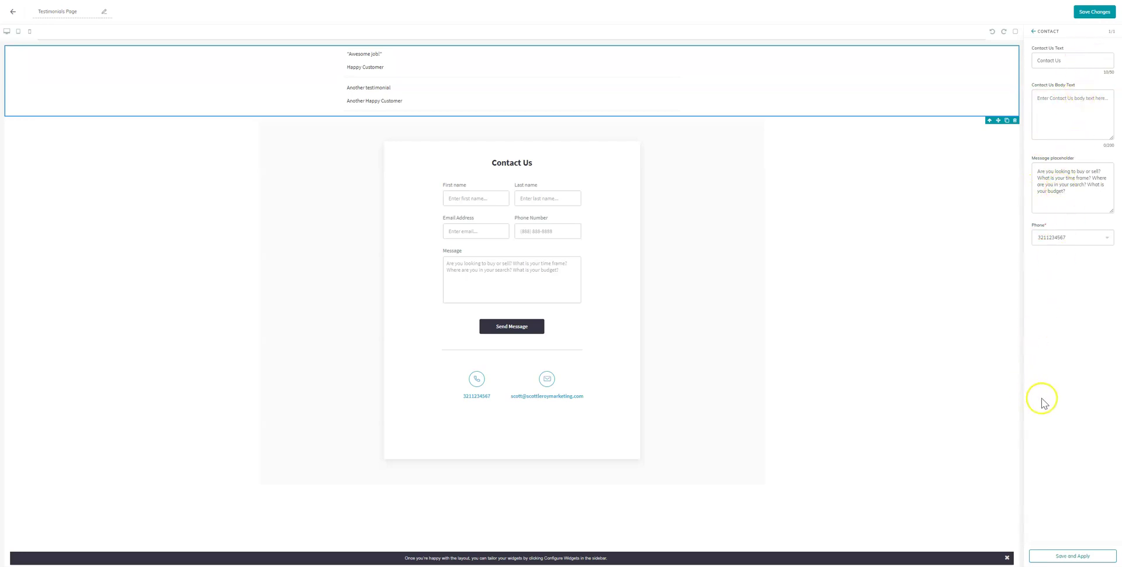
click(1069, 556)
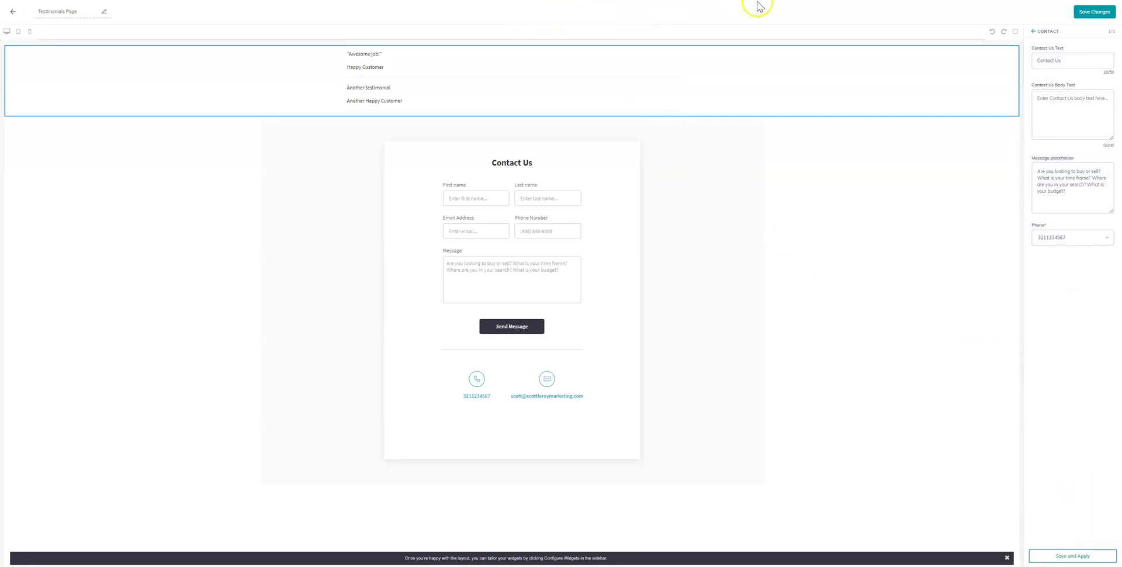
Save the Testimonials Page and publish it as an agent site visible to others.
click(1080, 12)
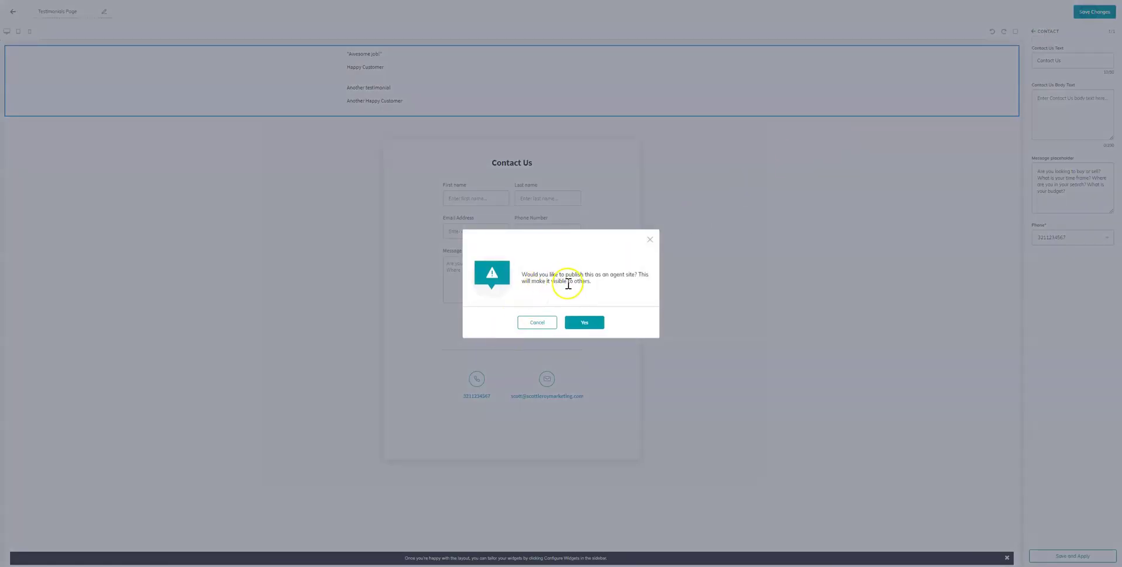
click(583, 322)
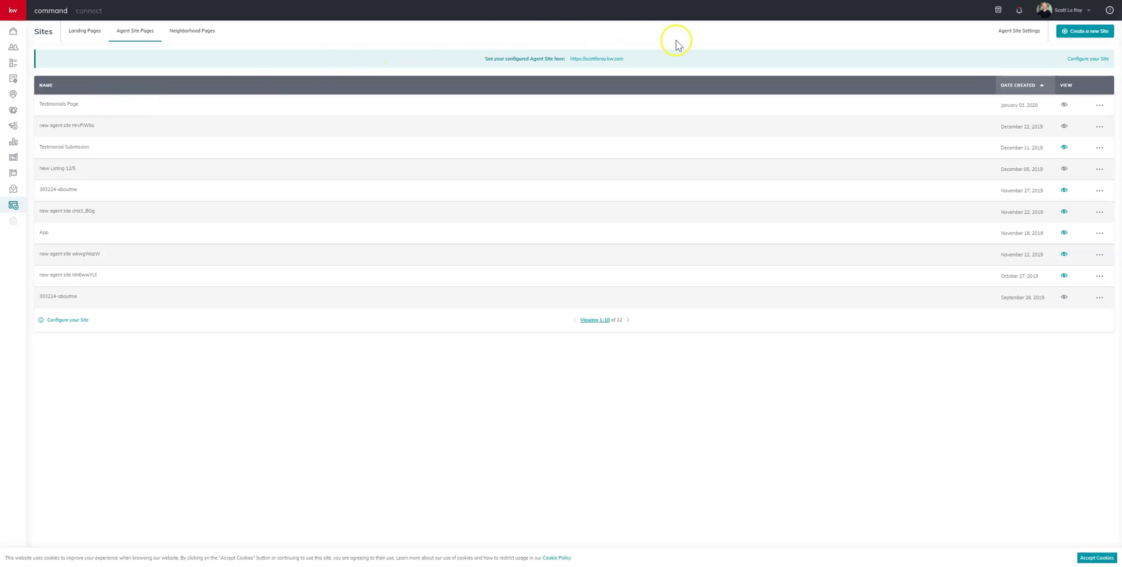
Add a new page to the Agent Site navigation with the page title "Reviews" and the URL slug "reviews".
click(1007, 36)
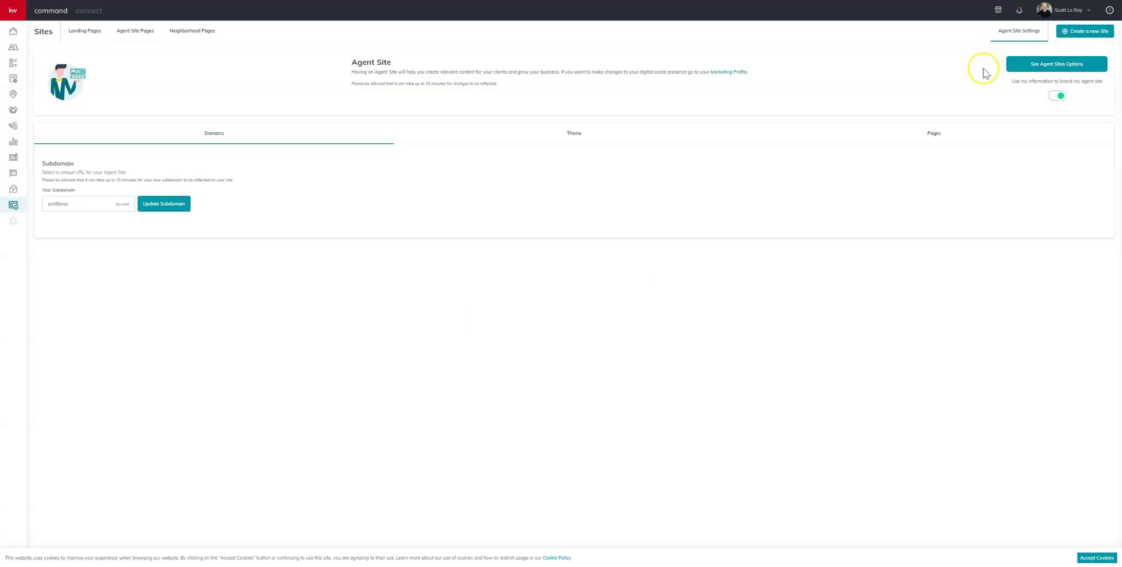
click(936, 138)
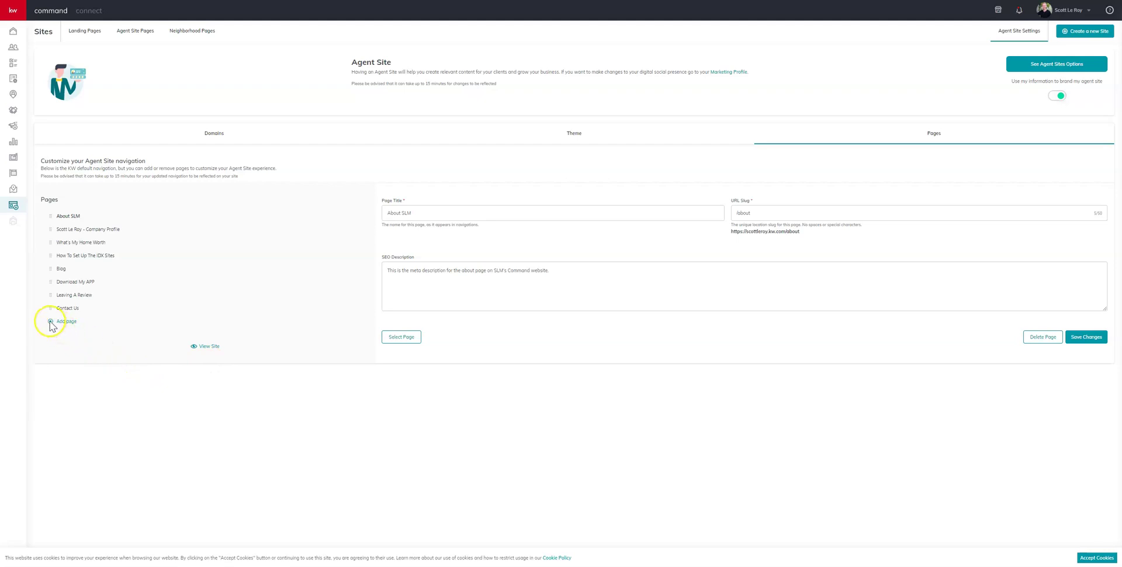
click(62, 323)
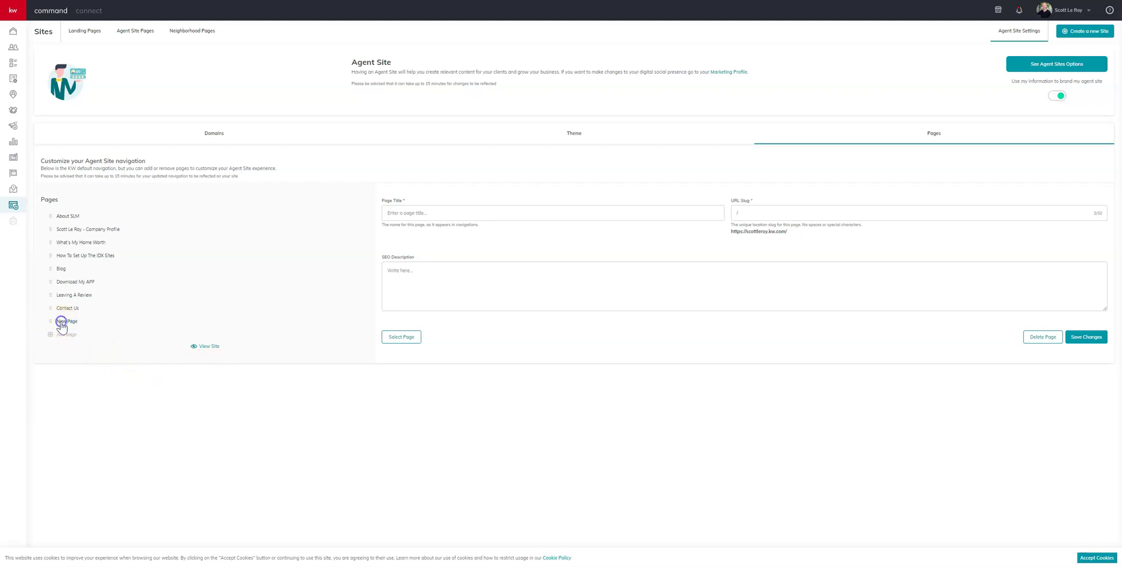
click(461, 209)
text(Reviews)
click(768, 214)
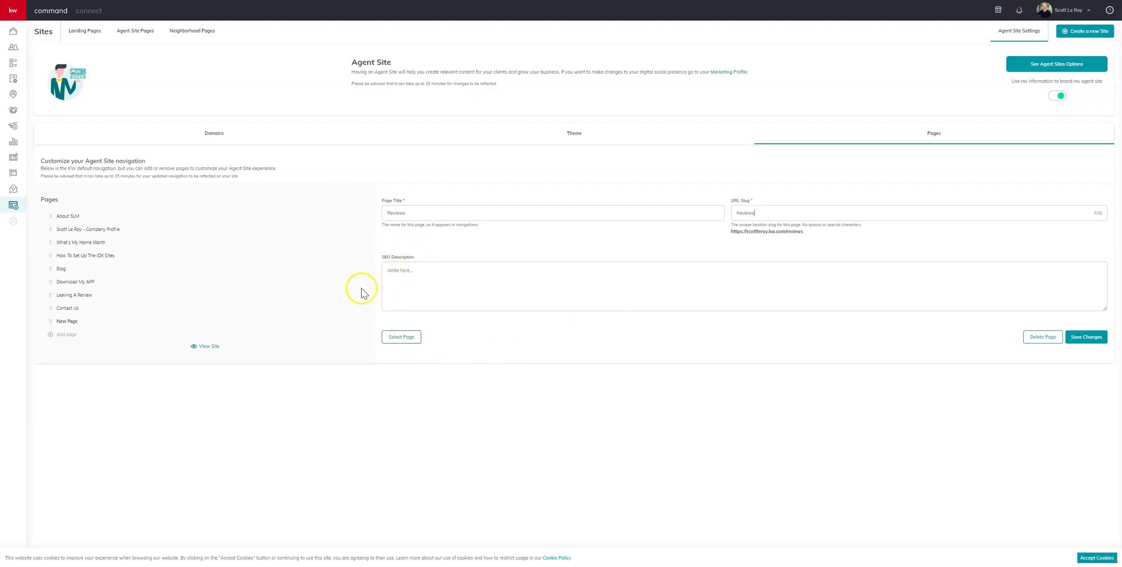
Link the new navigation entry to the "Testimonials Page" site and save the changes.
click(400, 342)
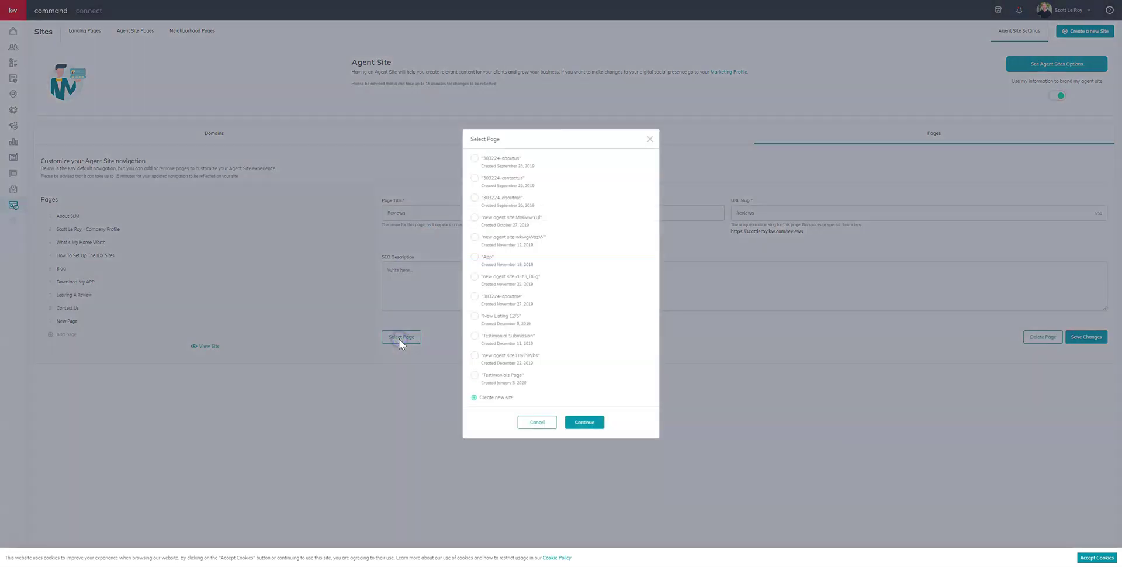
click(476, 376)
click(583, 421)
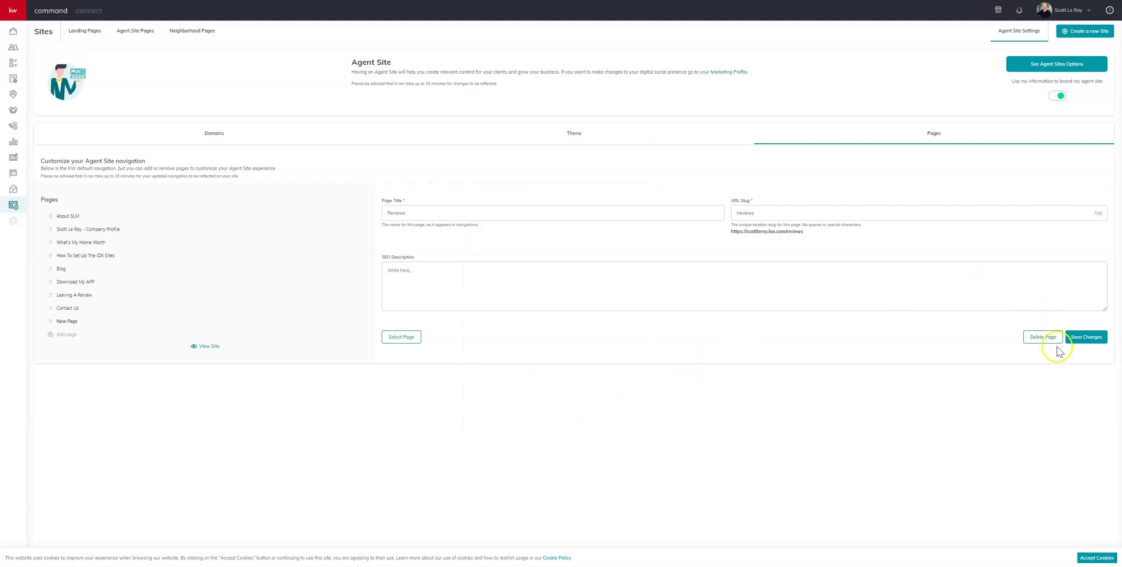
click(1093, 338)
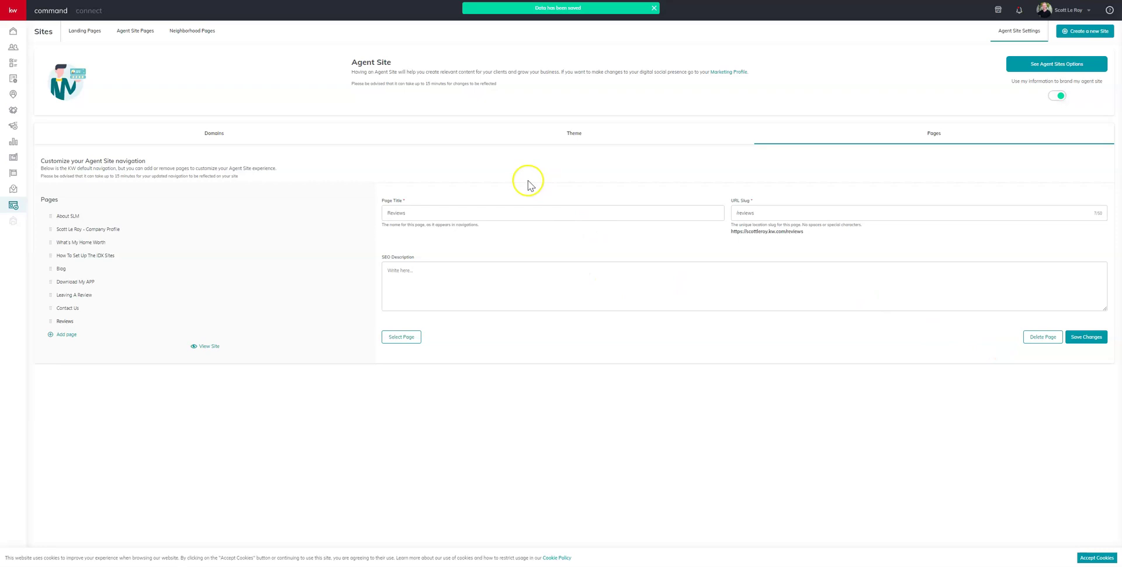
Open the configured live agent site from the Agent Site Pages list and view its Reviews page.
click(130, 36)
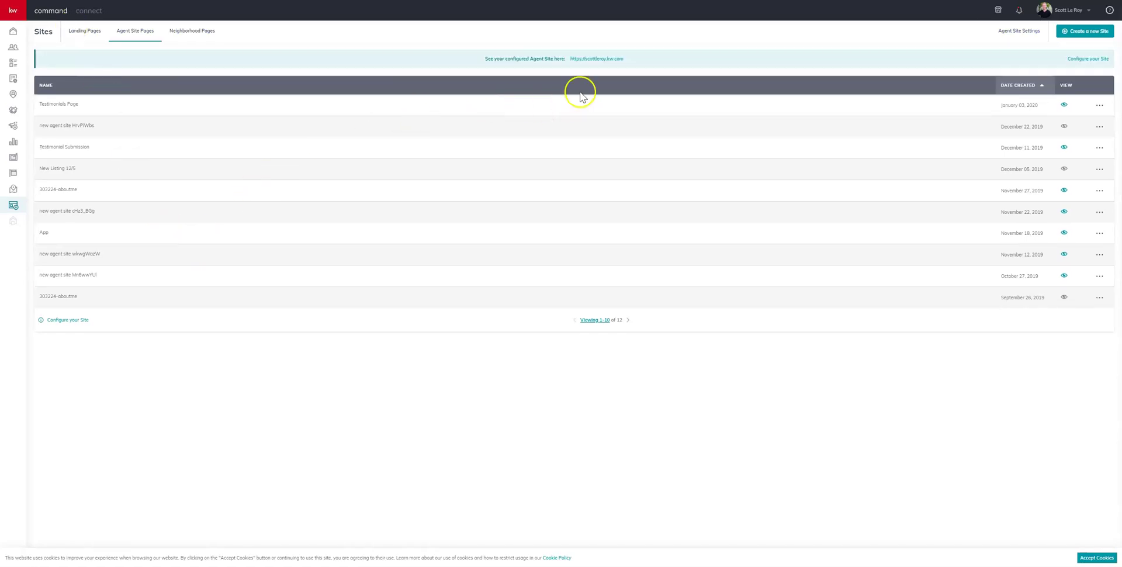
click(598, 59)
click(976, 18)
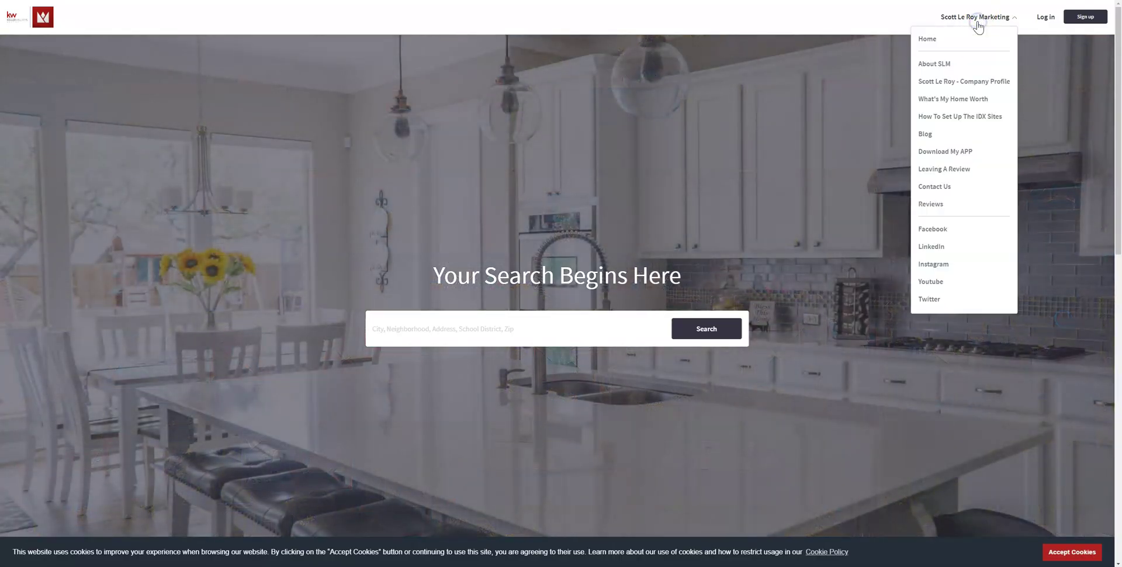
click(928, 205)
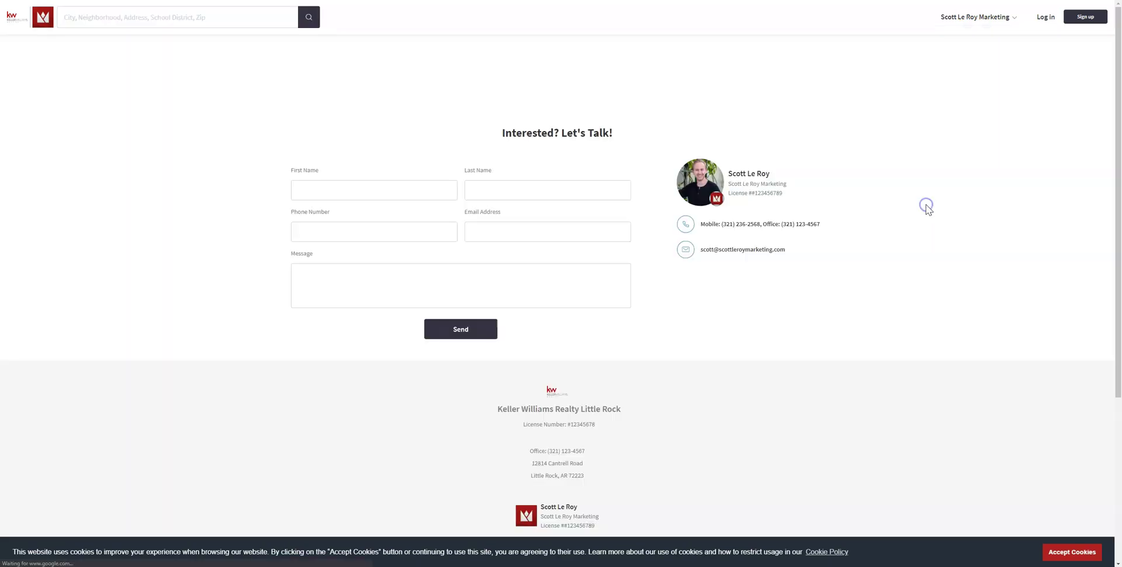